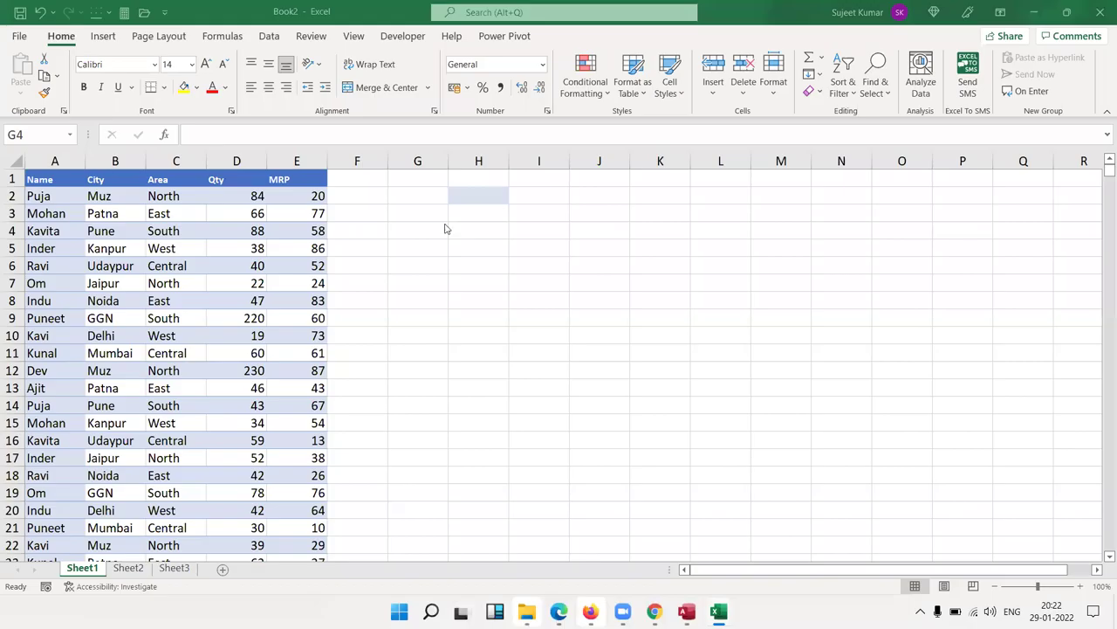
- Enter the lookup name Puja in cell G4
click(439, 231)
text(Puja)
key(Tab)
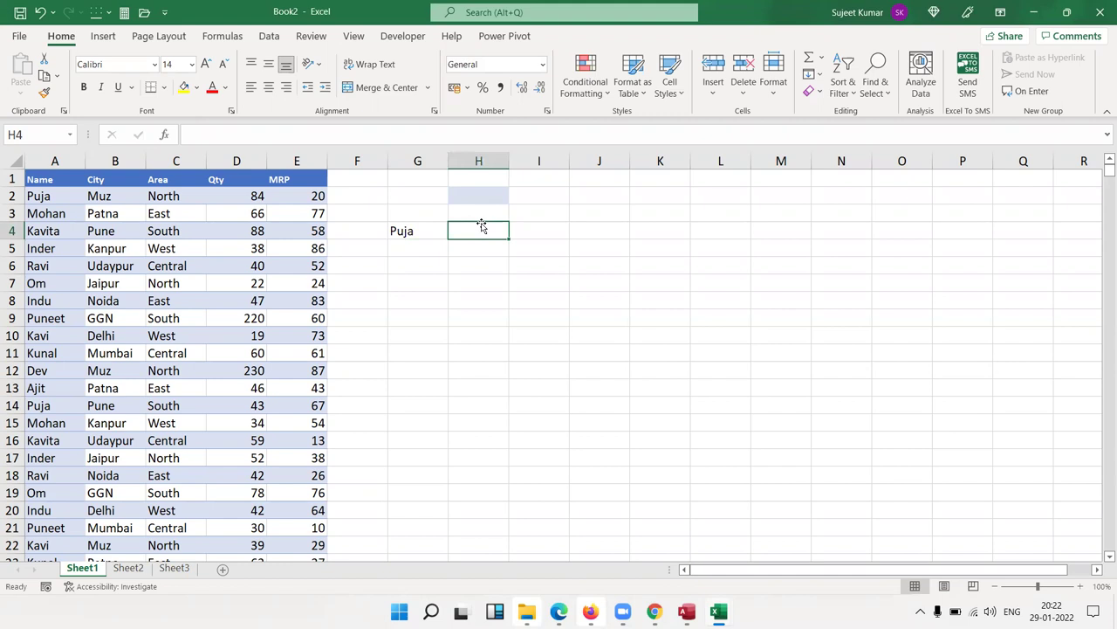
key(Left)
key(Left)
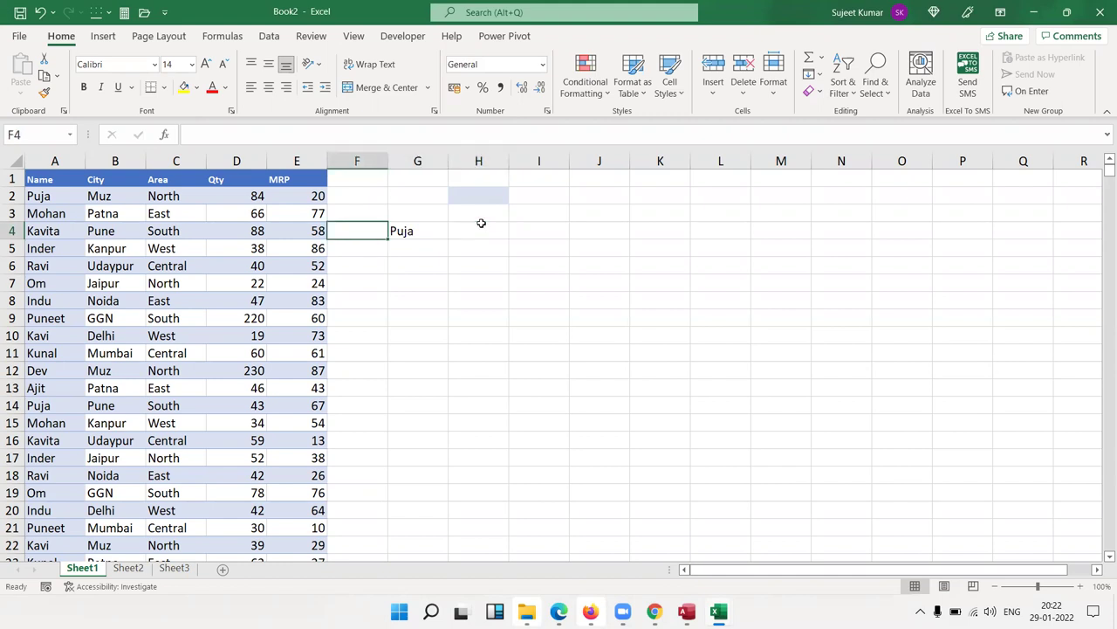
key(Down)
key(Down)
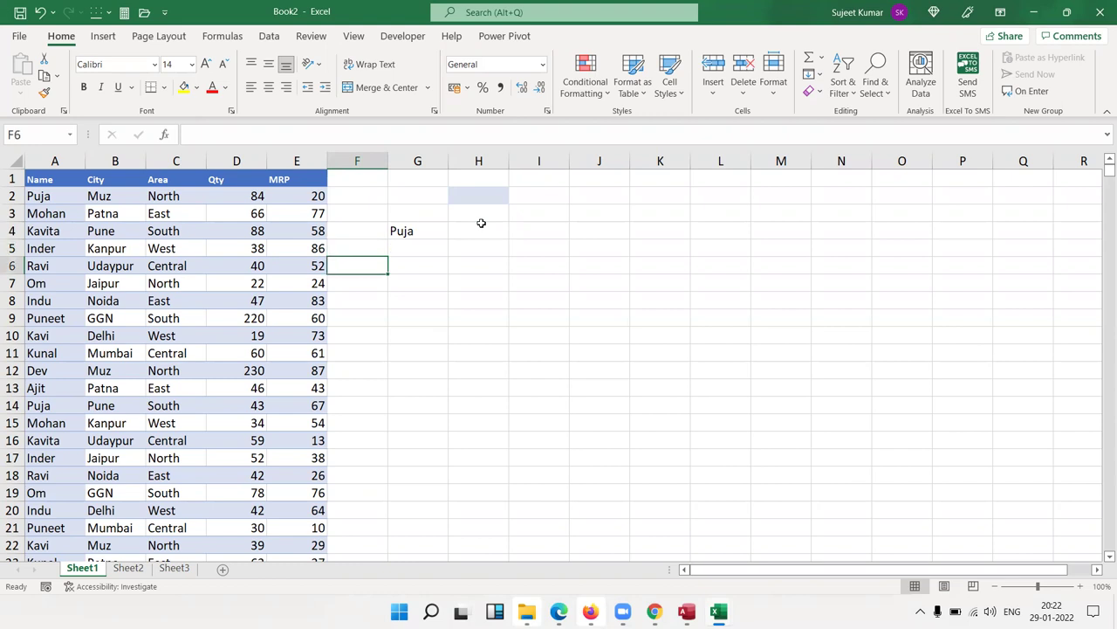
key(Right)
key(shift+Down)
key(shift+Down)
key(shift+Down)
key(shift+Down)
key(shift+Down)
key(shift+Down)
key(shift+Down)
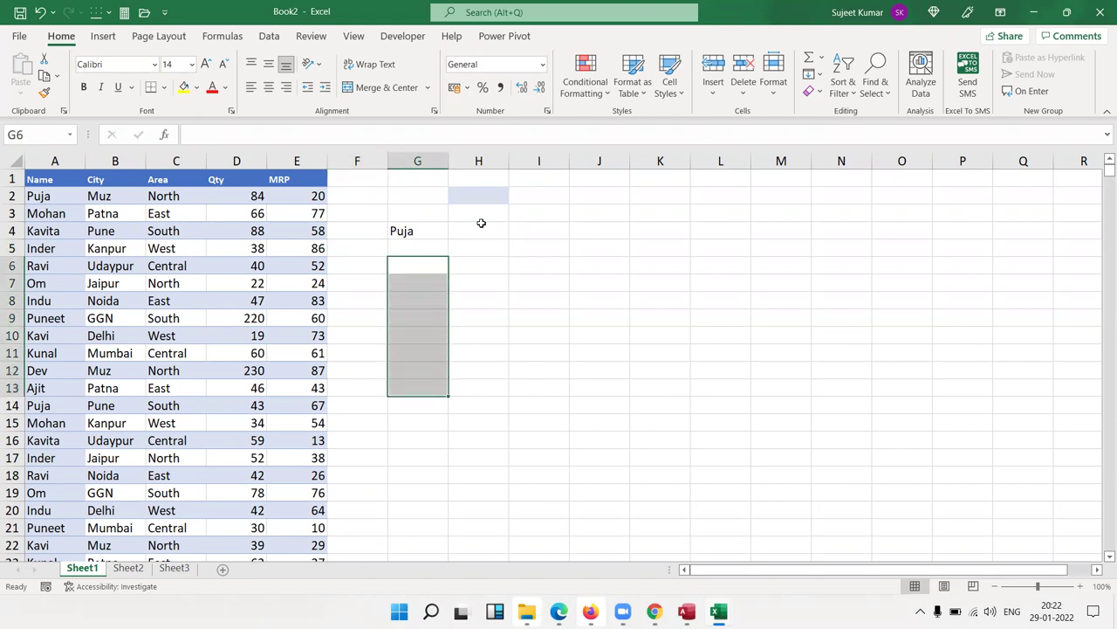
key(Up)
key(Up)
key(Right)
- Add the heading Qty in cell H3
key(Up)
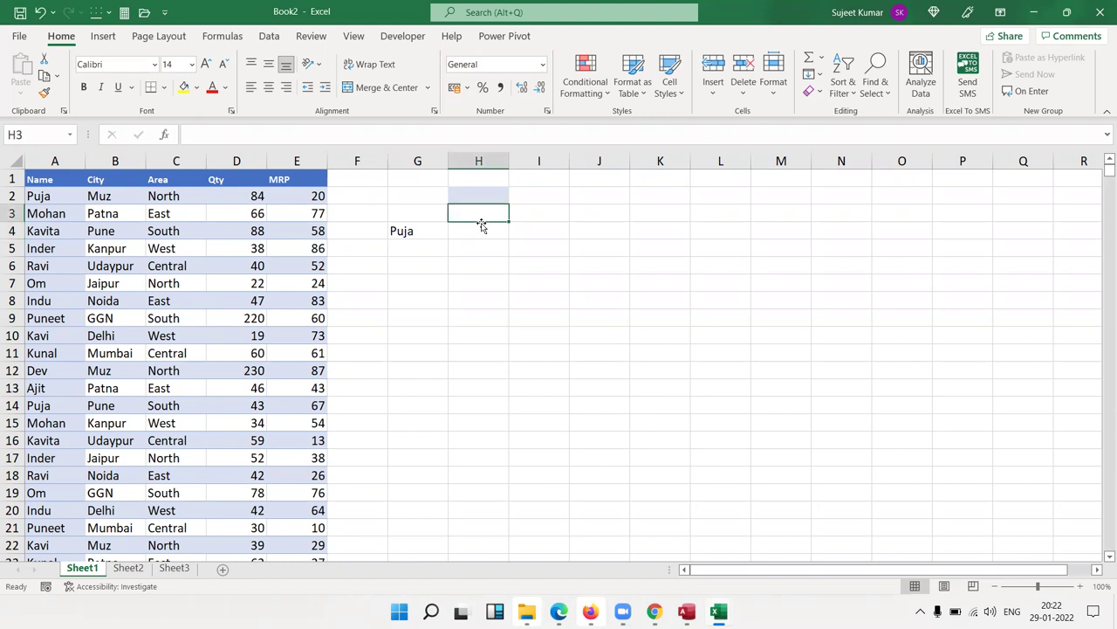
text(Qty)
key(Return)
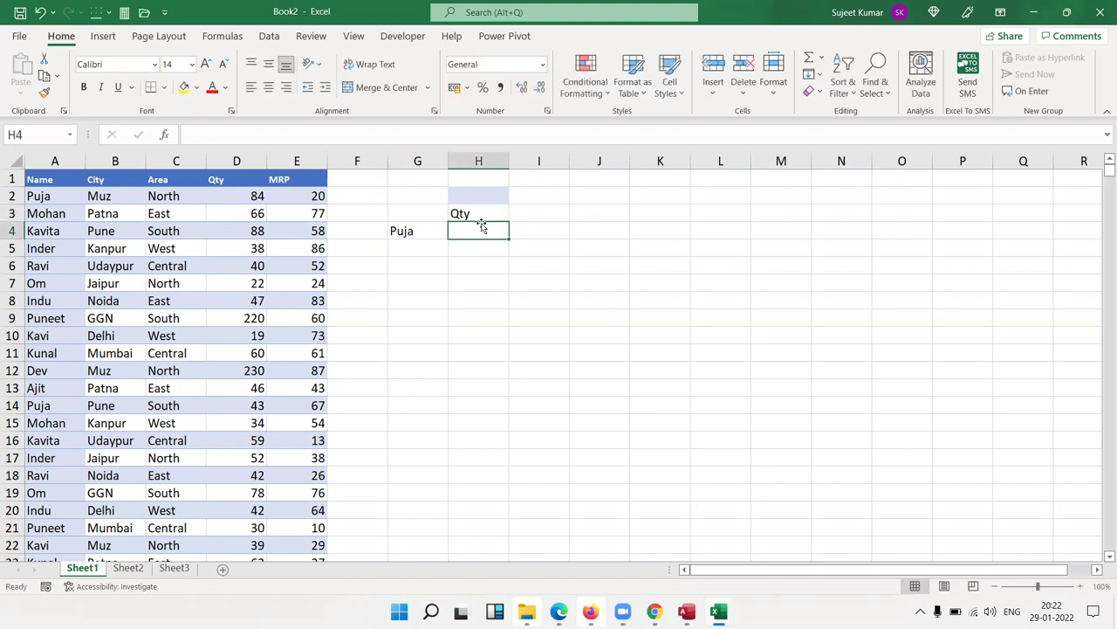
- Check Puja's Qty values in the table, then select cell I3
key(Left)
key(Left)
key(Left)
key(Left)
key(Left)
key(Left)
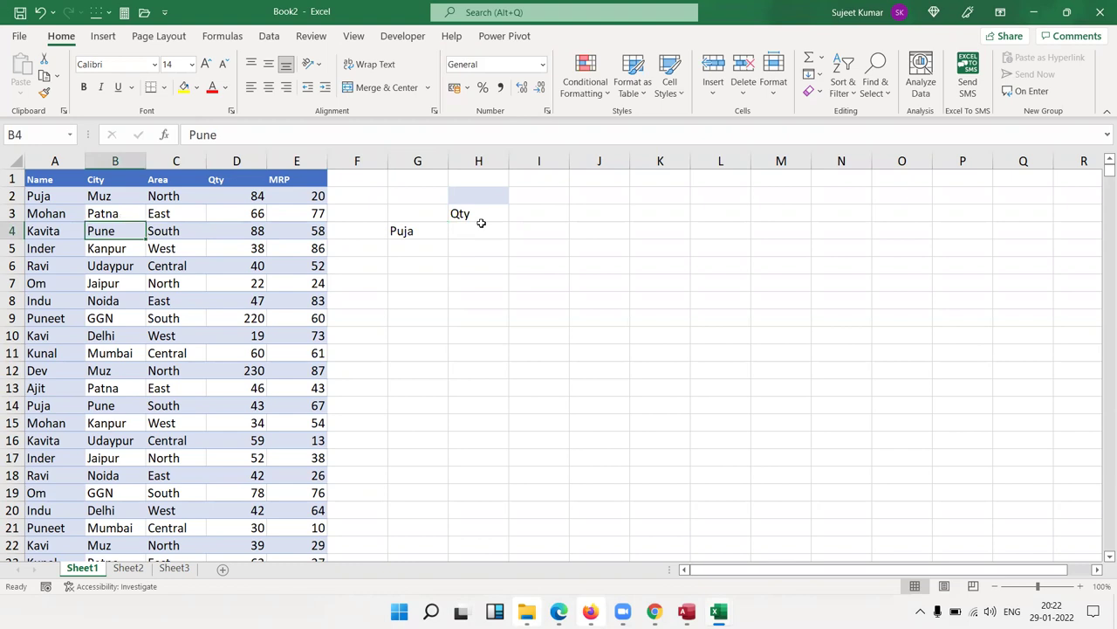
key(Up)
key(Up)
key(Right)
key(Right)
key(Down)
key(Down)
key(Down)
key(Down)
key(Down)
key(Down)
key(Down)
key(Down)
key(Down)
key(Down)
key(Down)
key(Down)
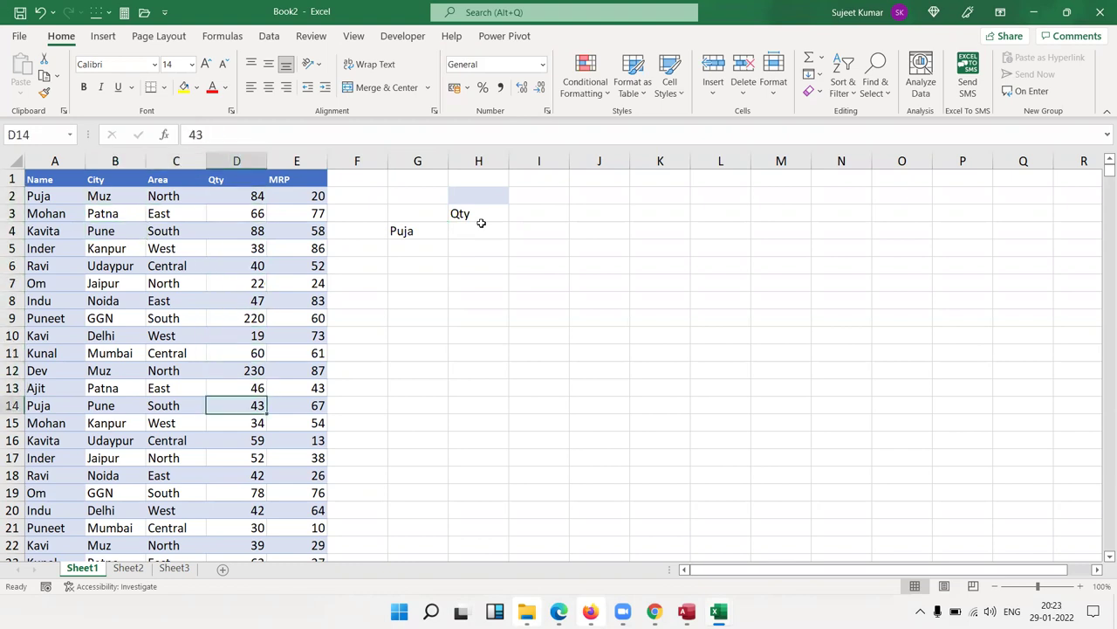
click(558, 215)
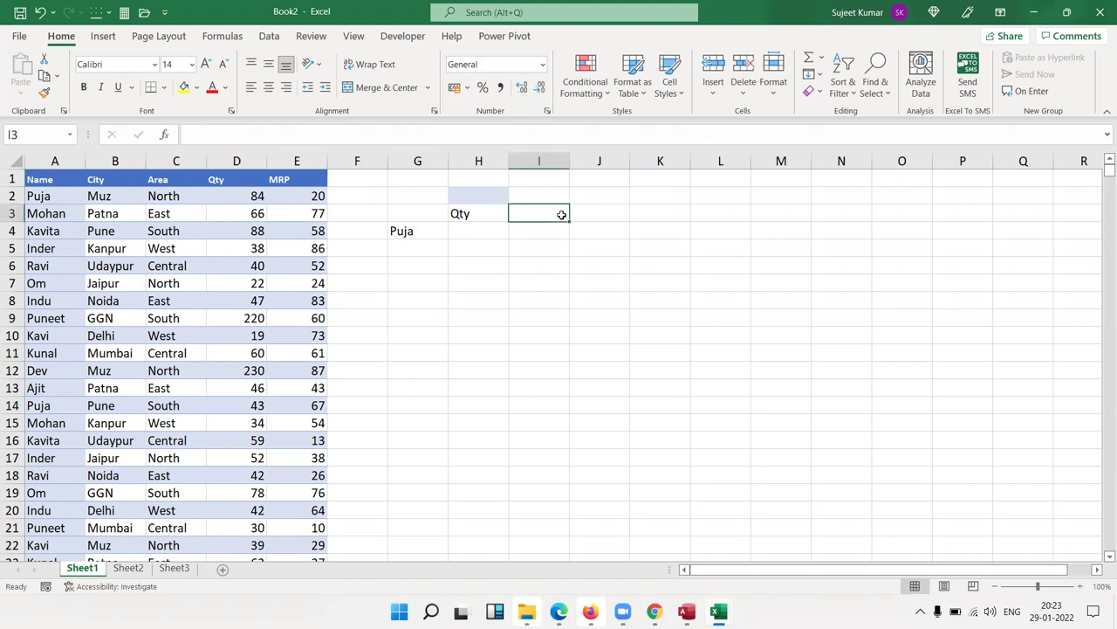
text(83,)
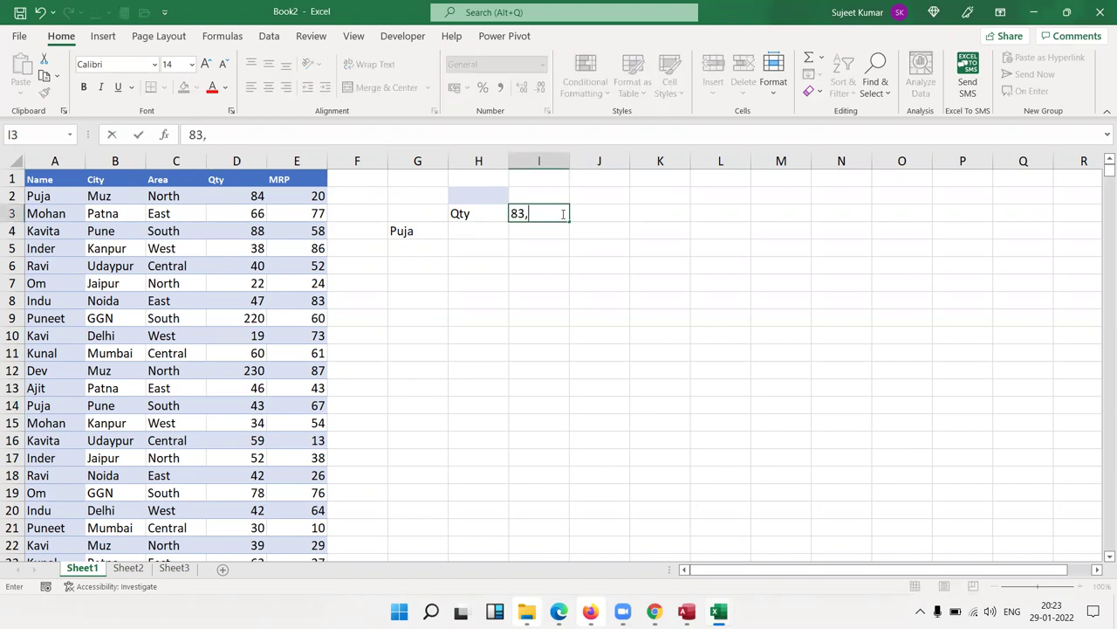
text(43)
key(Escape)
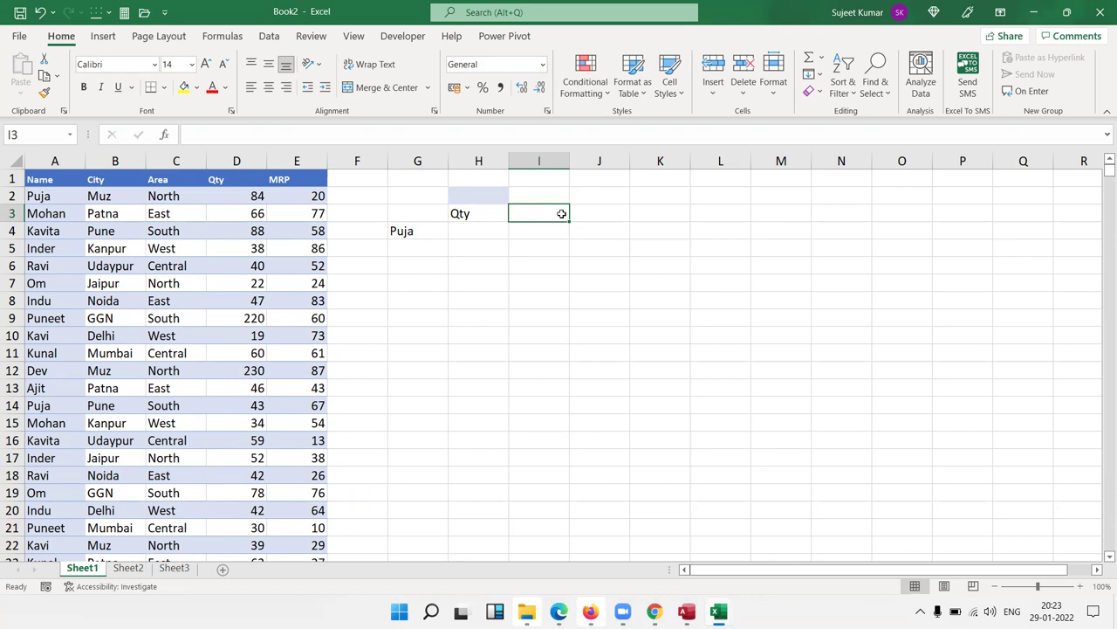
key(Left)
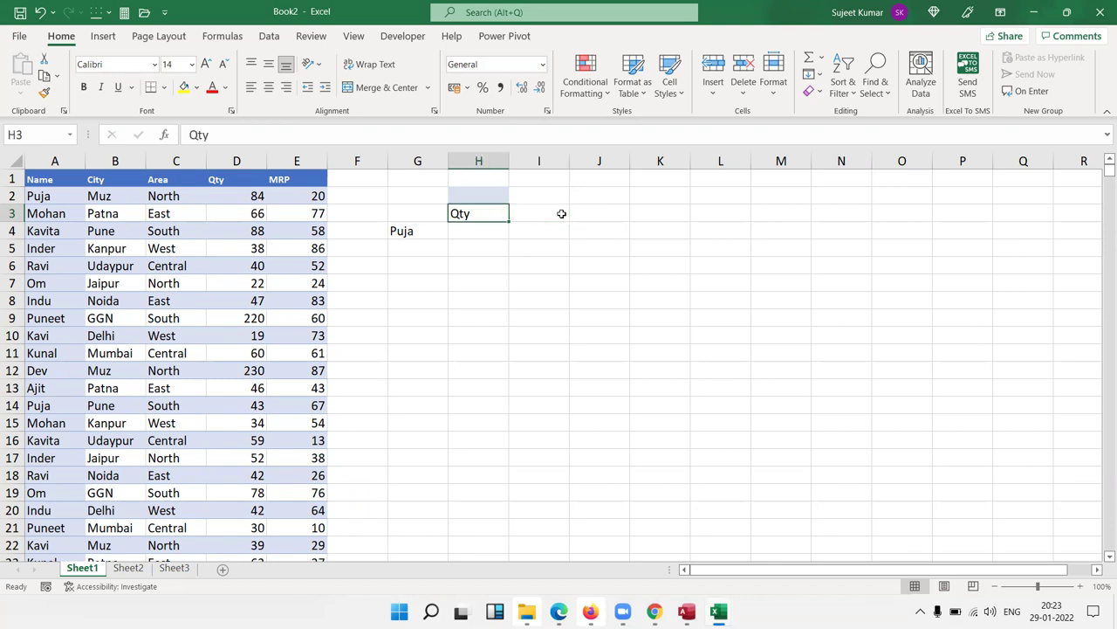
- Start a TEXTJOIN formula in H4 with a comma delimiter and TRUE to ignore empty cells
key(Down)
text(=)
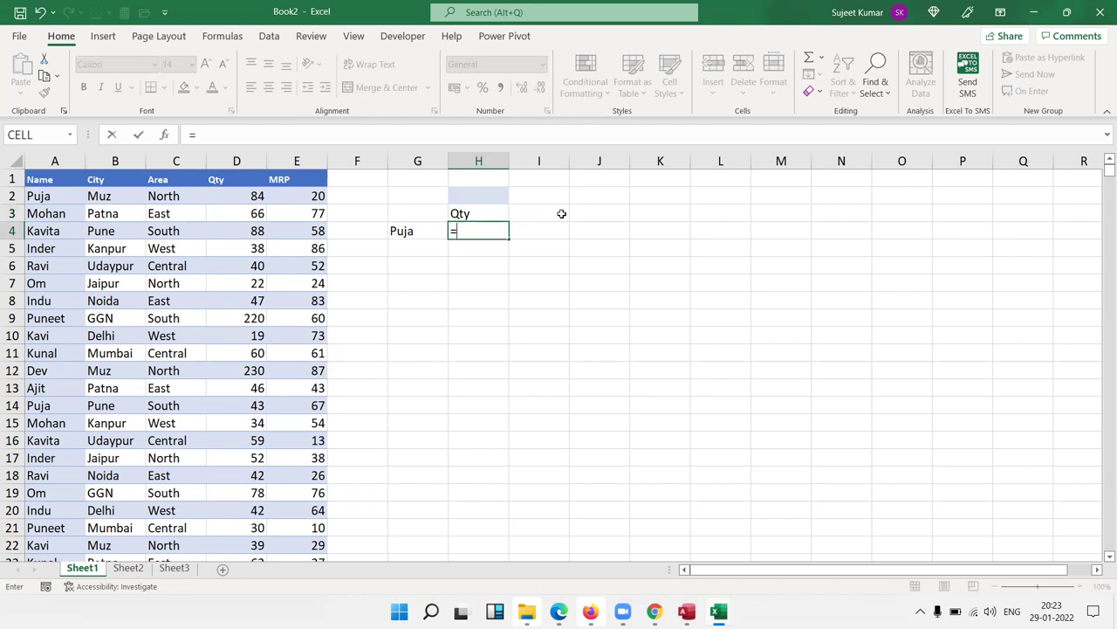
text(te)
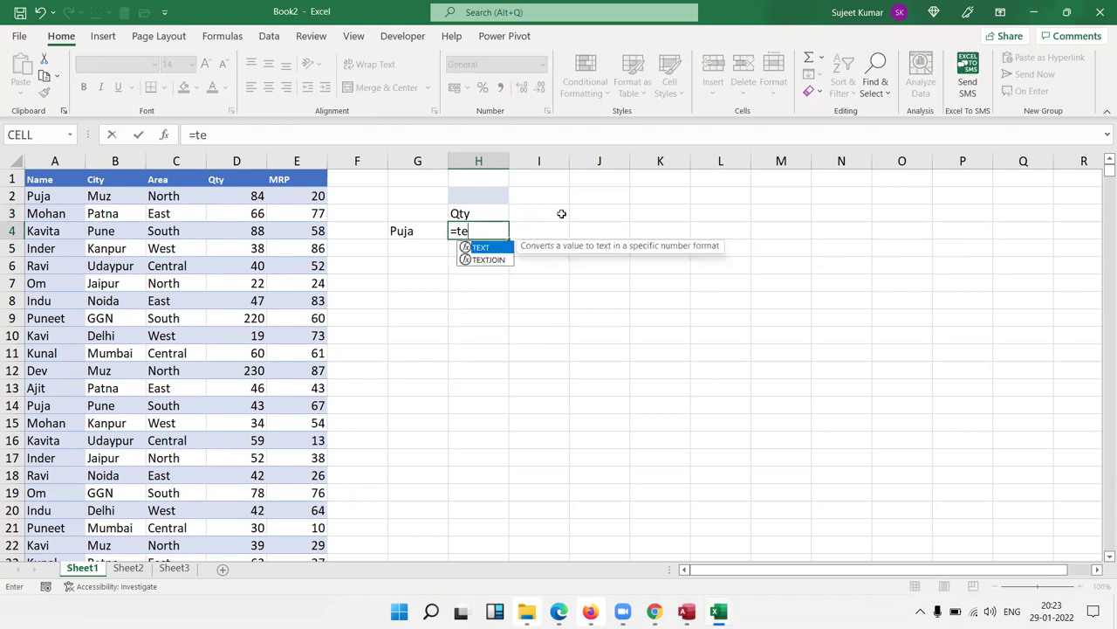
key(Down)
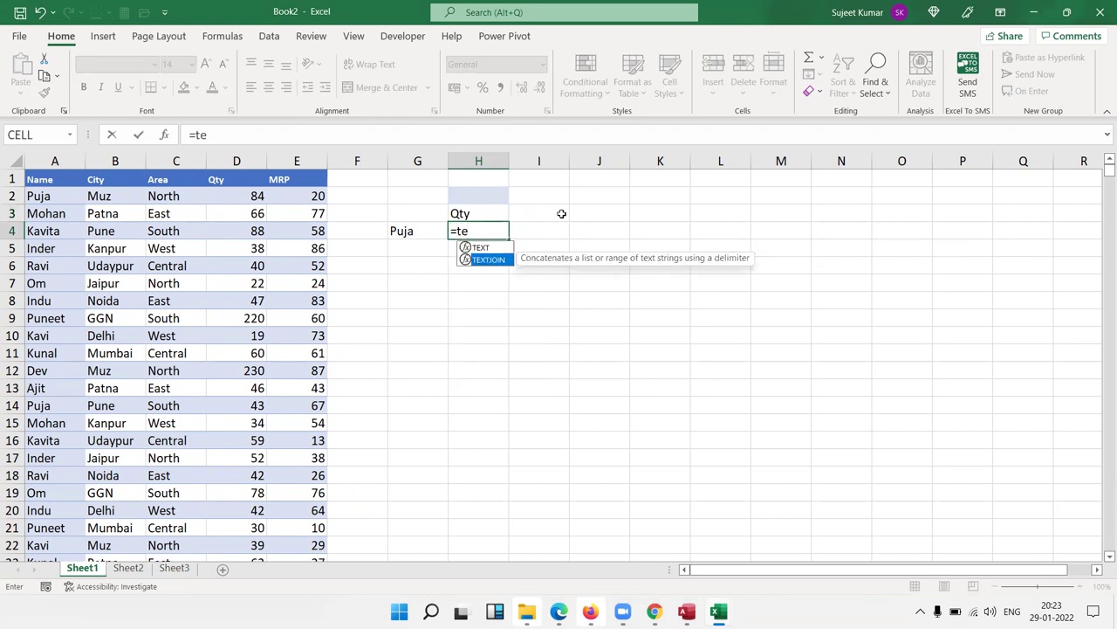
key(Tab)
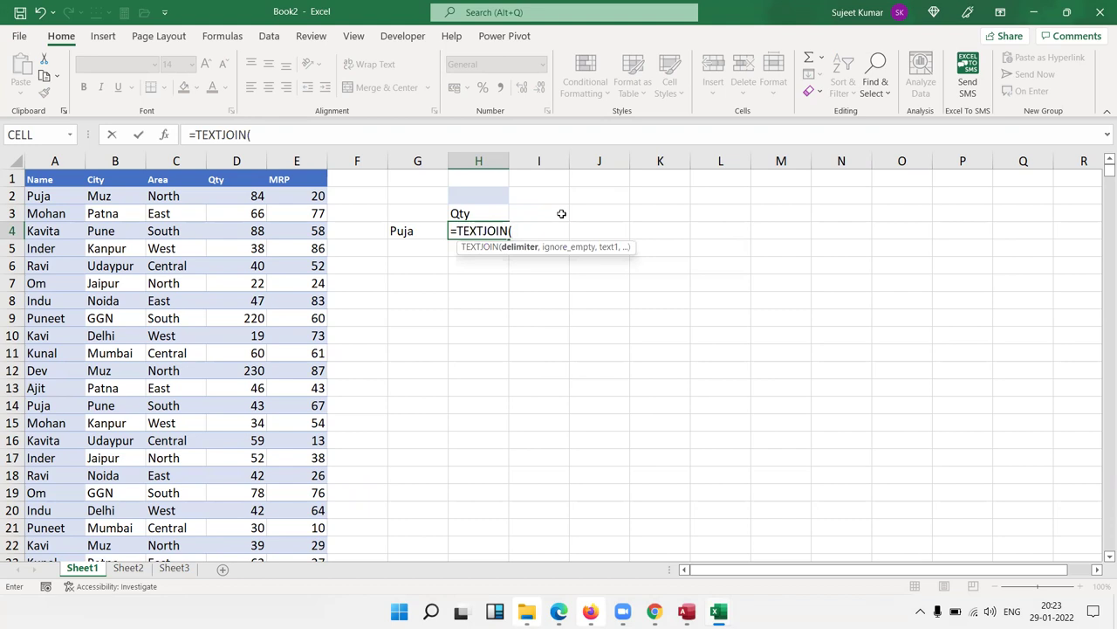
text(",",)
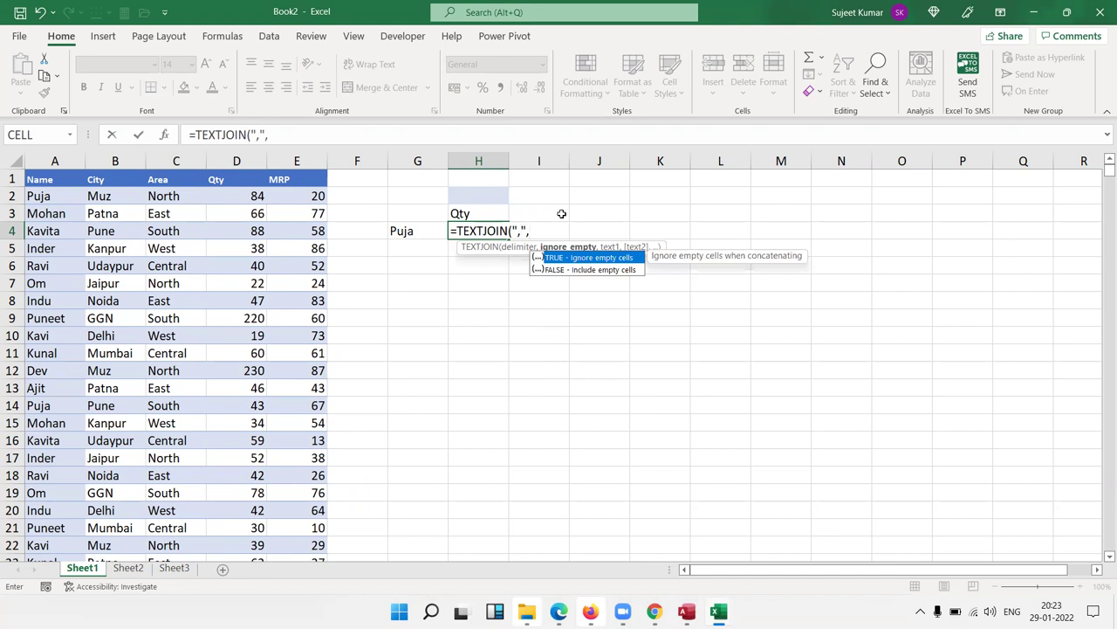
key(Tab)
text(,)
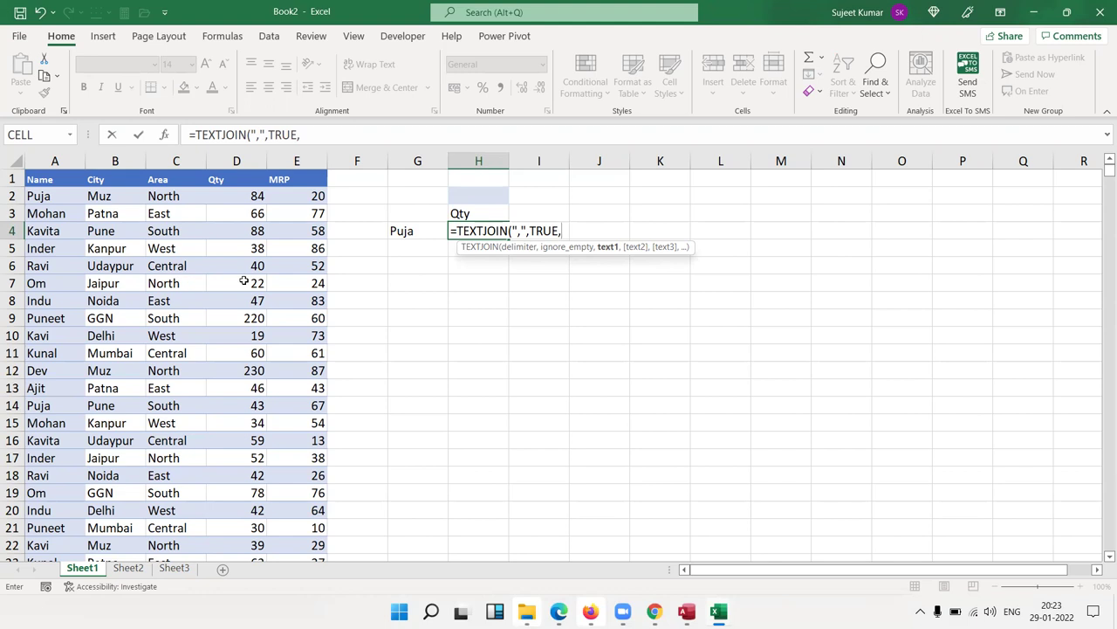
- Add an IF condition comparing names A2:A805 against G4
text(IF)
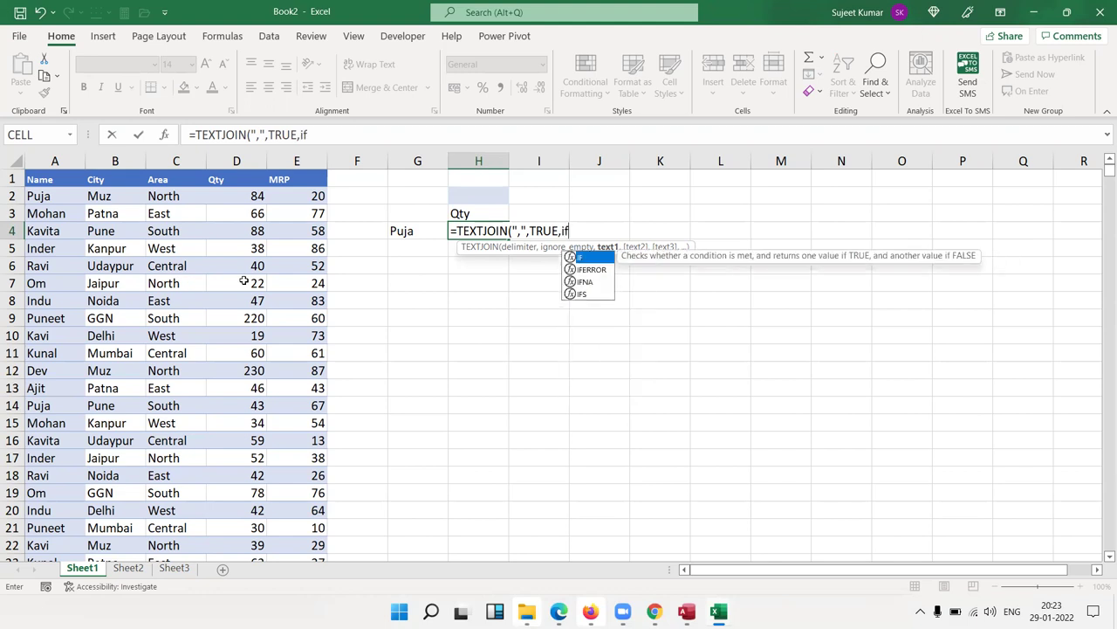
text(()
key(Left)
key(Left)
key(Left)
key(Left)
key(Left)
key(Left)
key(Left)
key(Up)
key(Up)
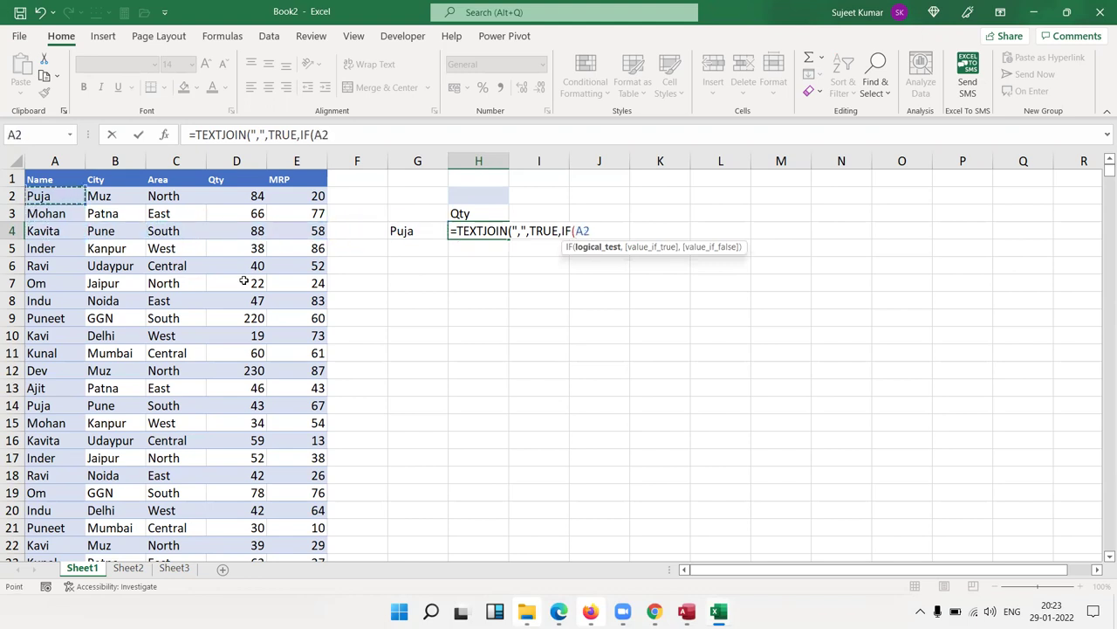
key(ctrl+shift+Down)
text(=)
key(Up)
key(Up)
key(Up)
key(Down)
- Return quantities D2:D805 or "", close the formula and commit it in H4
key(Left)
key(Down)
key(Down)
text(,)
key(Left)
key(Left)
key(Left)
key(Left)
key(Up)
key(Up)
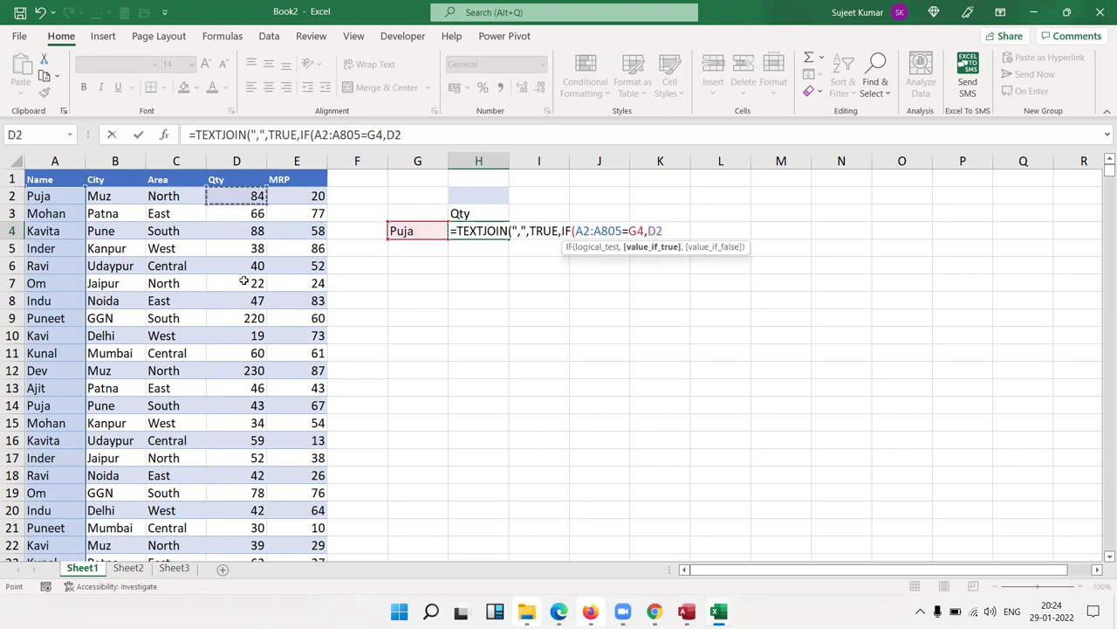
key(ctrl+shift+Down)
text(:D805,"")
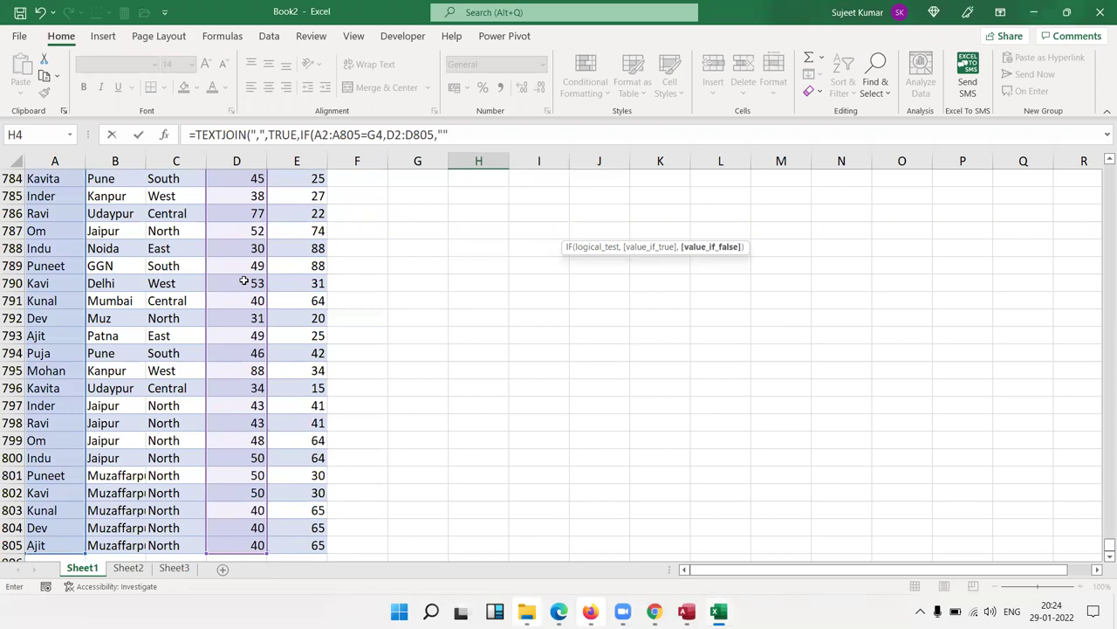
text())
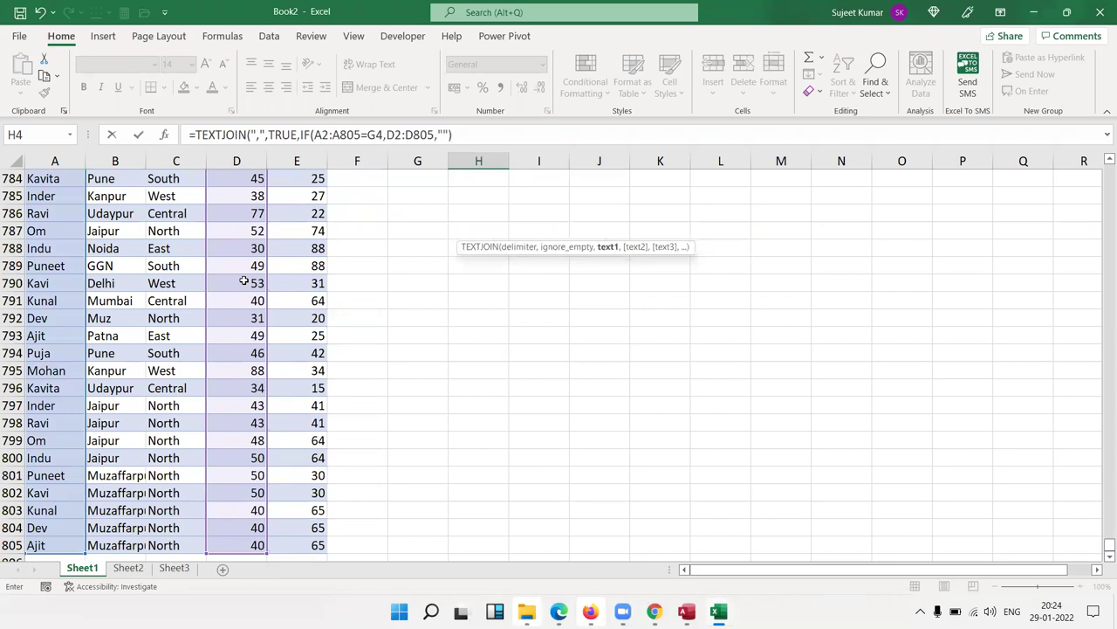
key(Return)
key(Return)
key(Up)
key(Up)
key(Down)
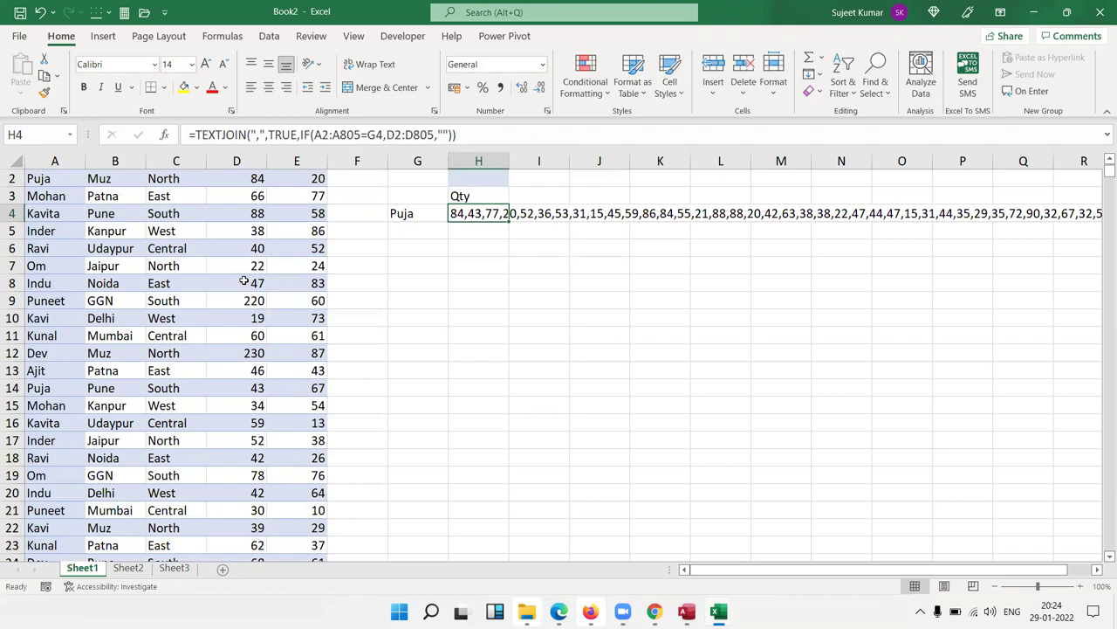
- Replace the name Kavita with Puja in cell A4 of the sales table
scroll(245, 281, up, 1)
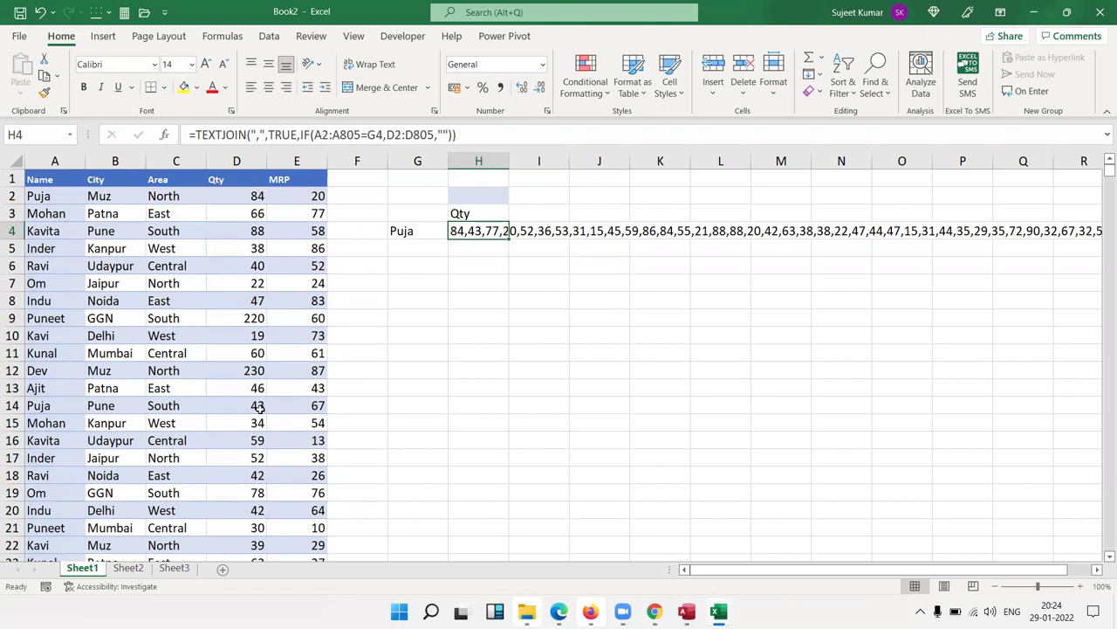
click(218, 184)
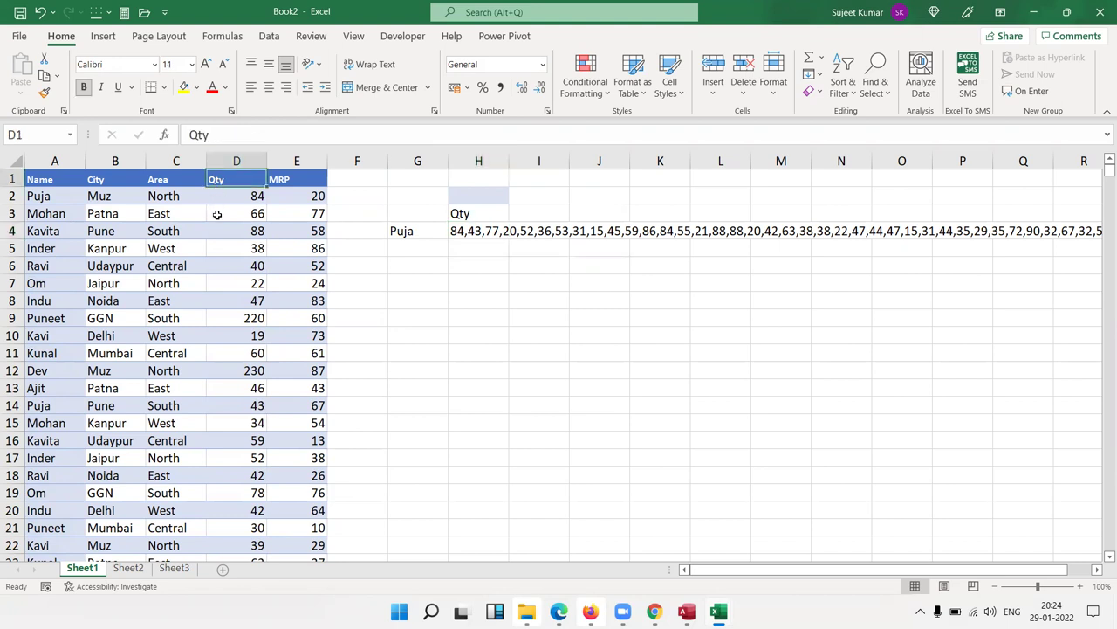
click(58, 228)
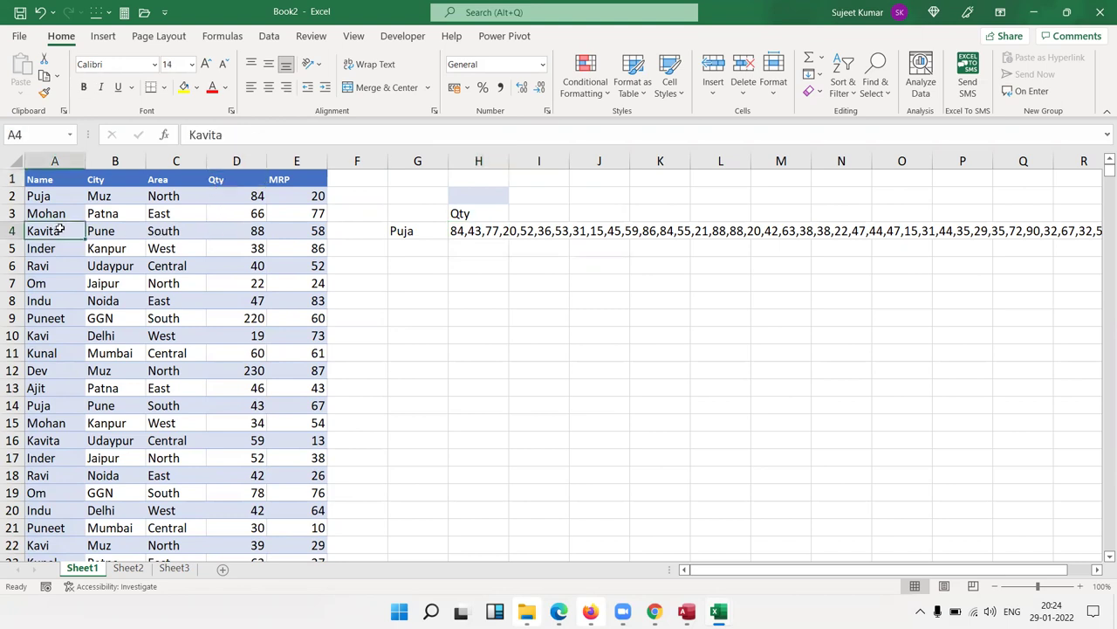
text(Puja)
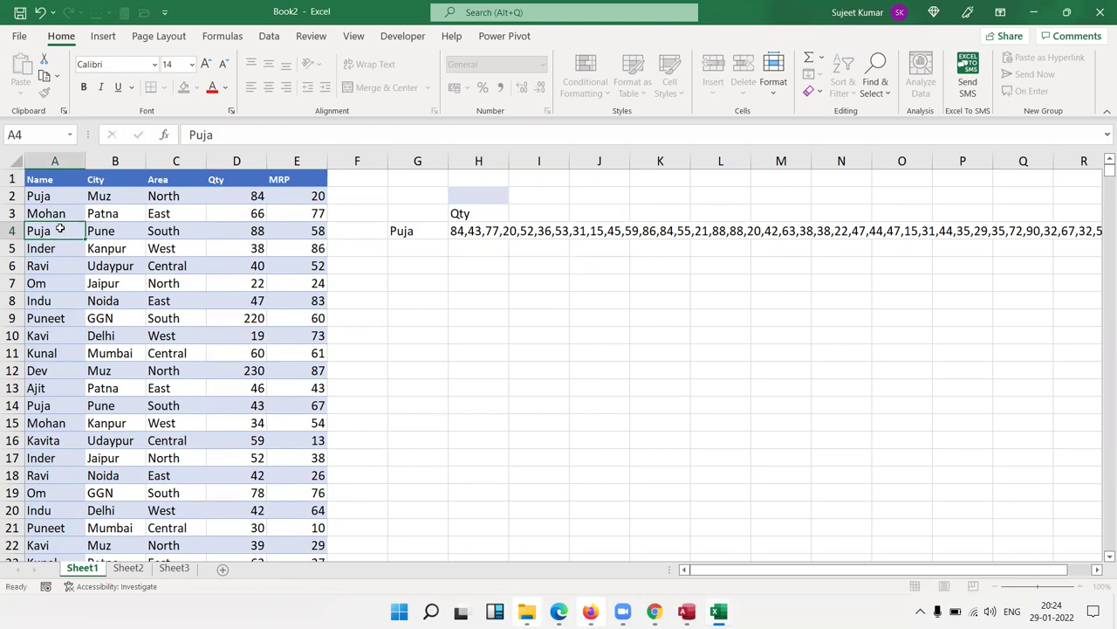
key(Return)
- Add filter arrows to the table headers with Ctrl+Shift+L
click(287, 177)
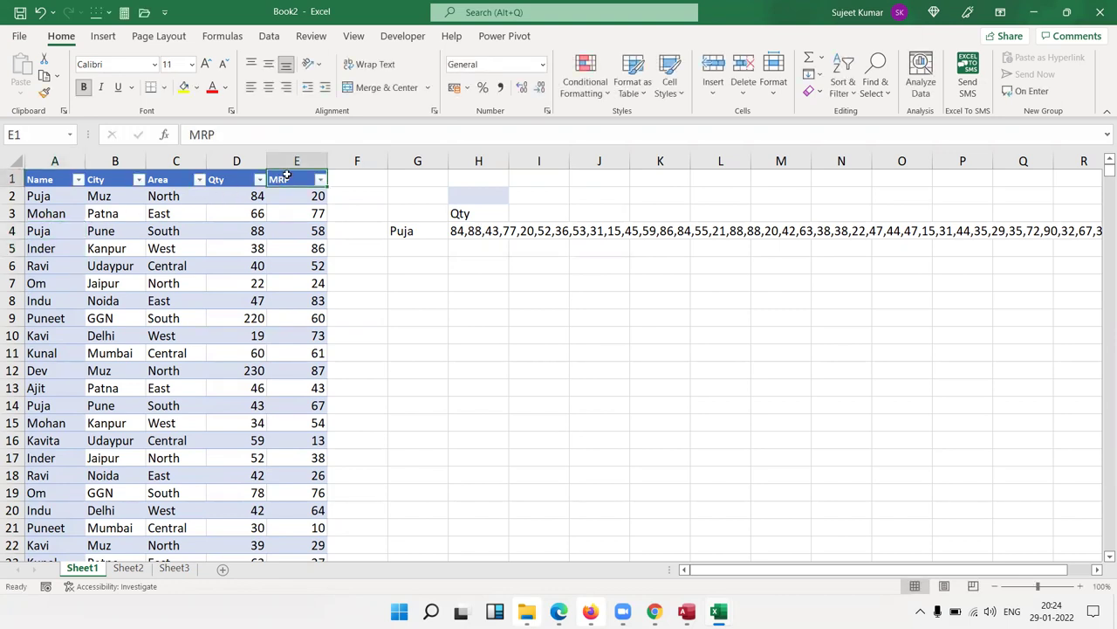
click(262, 196)
key(ctrl+shift+l)
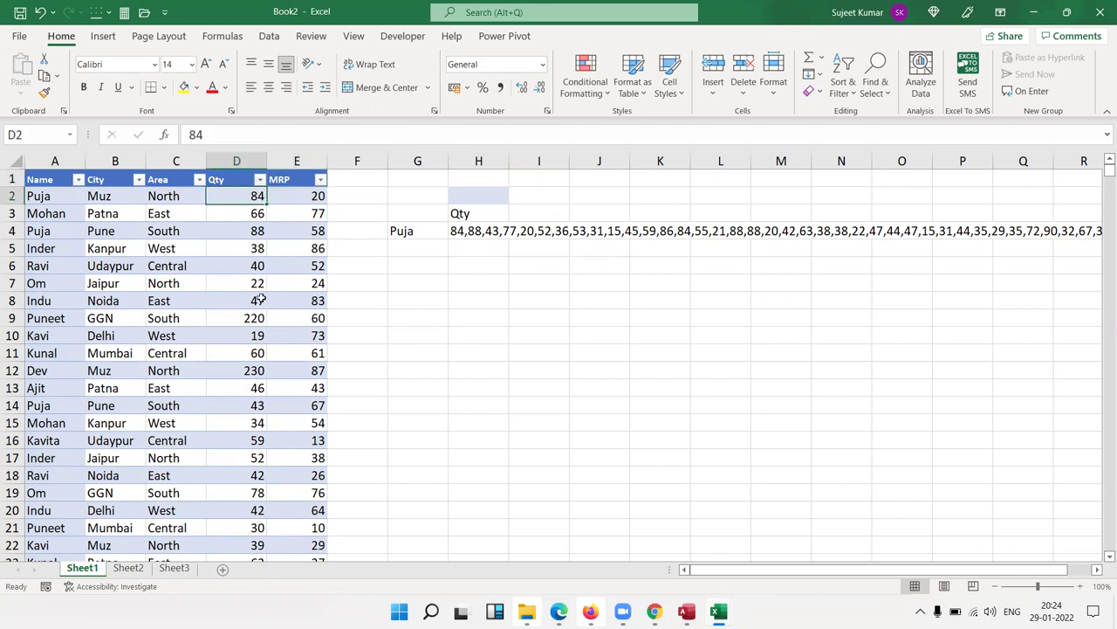
- Open and dismiss the Qty filter, then check Puja's Qty values 88 in D4 and 43 in D14
click(252, 230)
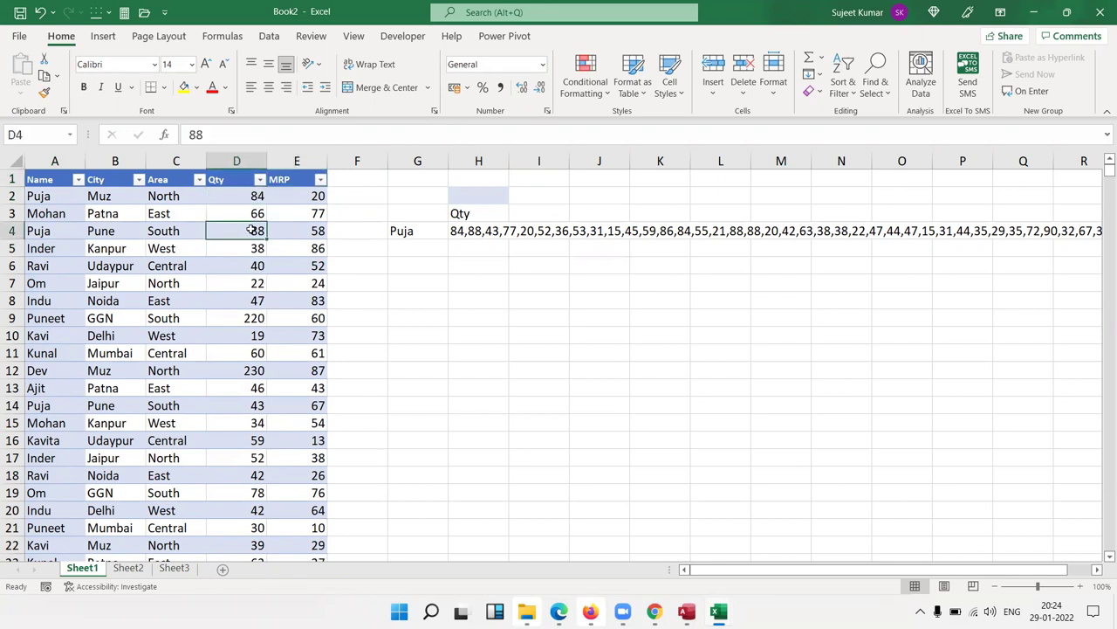
click(259, 179)
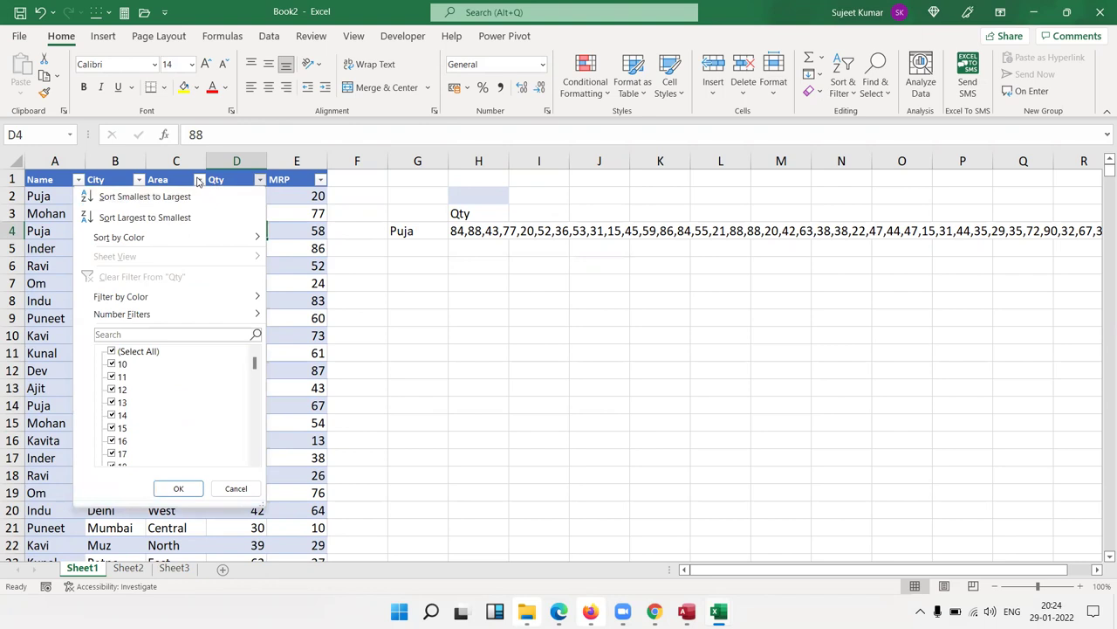
click(382, 325)
click(236, 416)
click(237, 405)
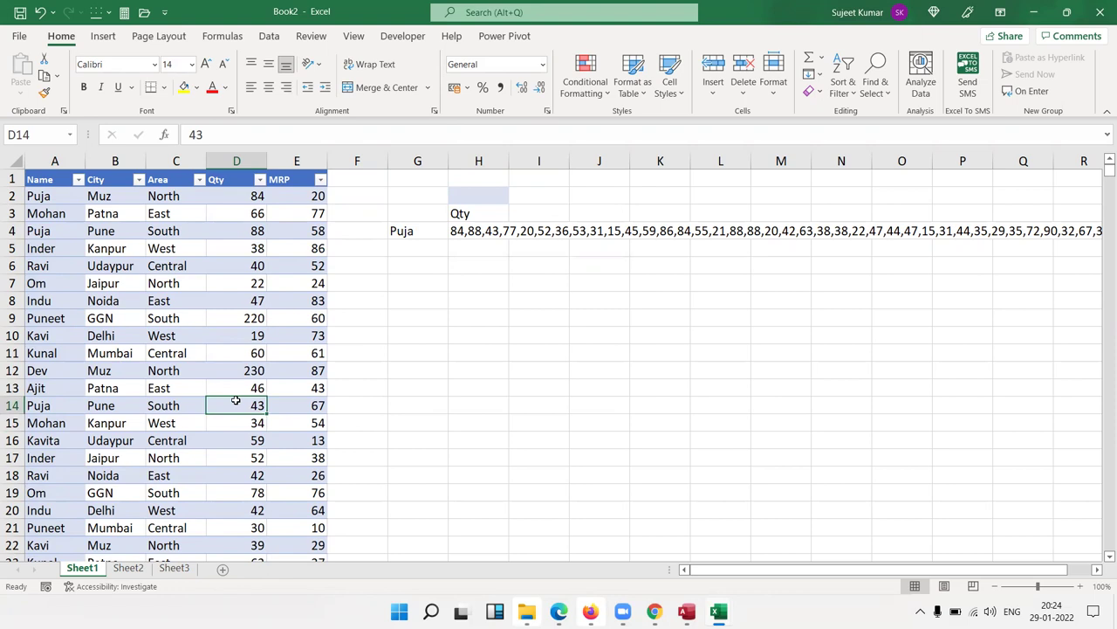
double_click(504, 230)
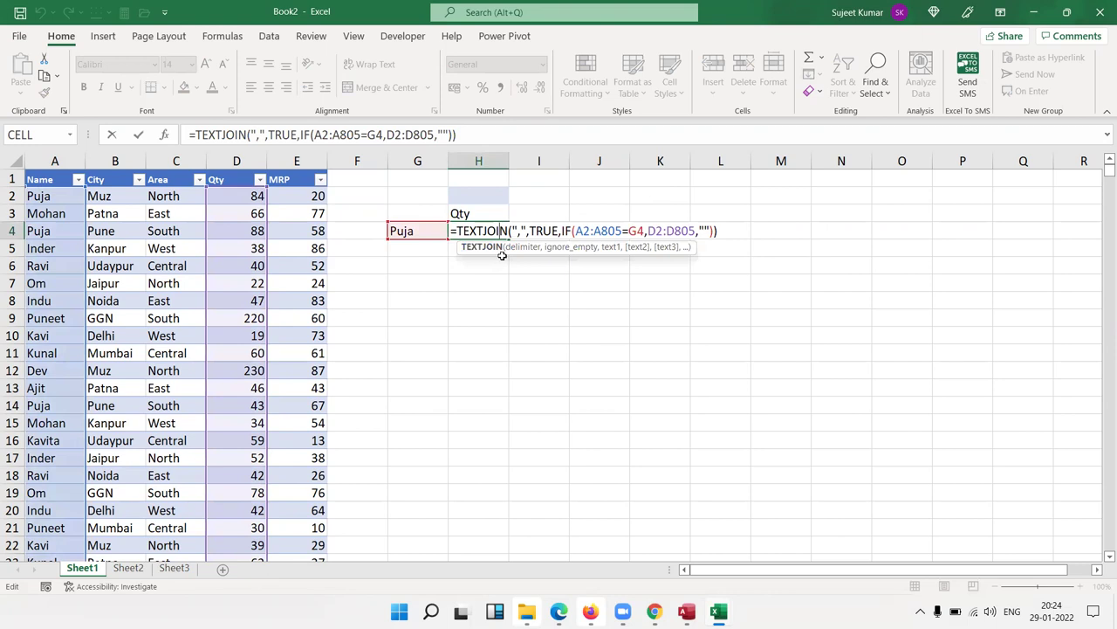
key(Return)
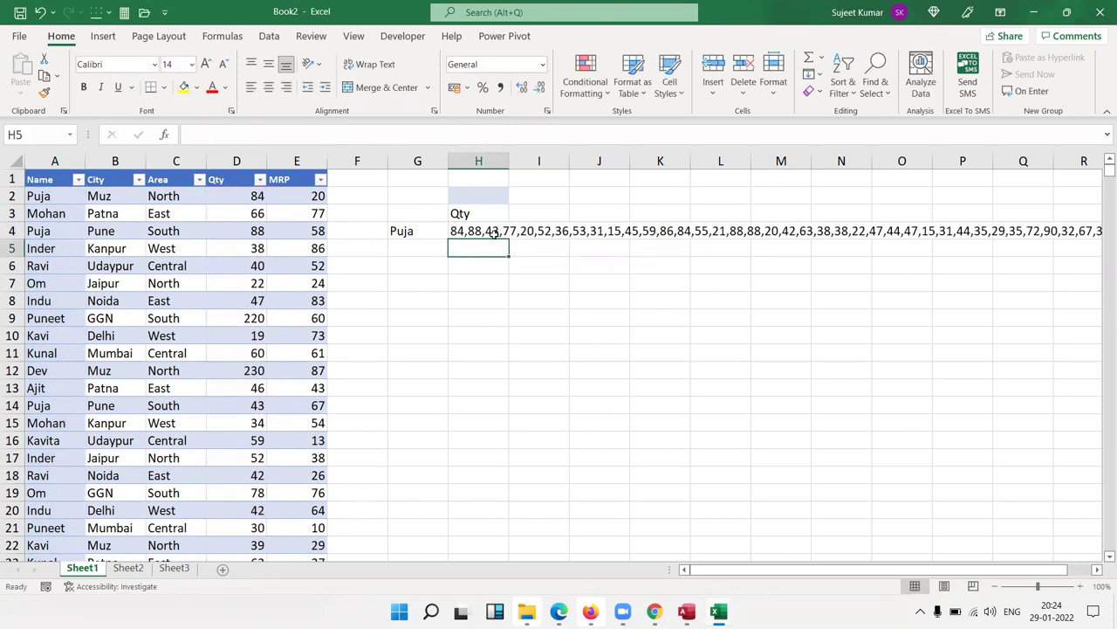
click(494, 233)
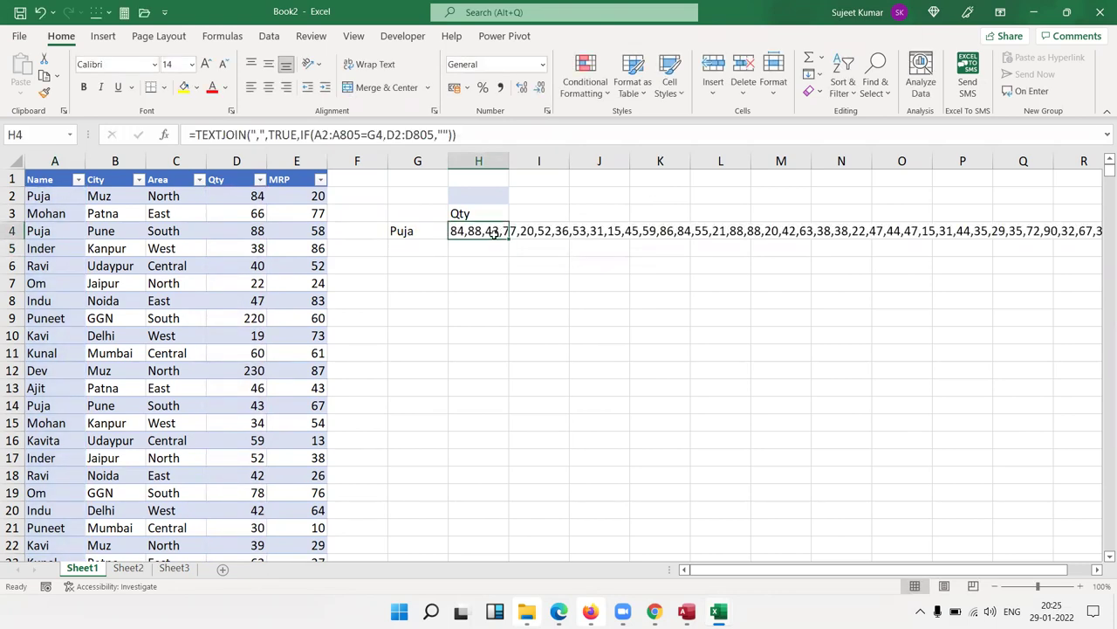